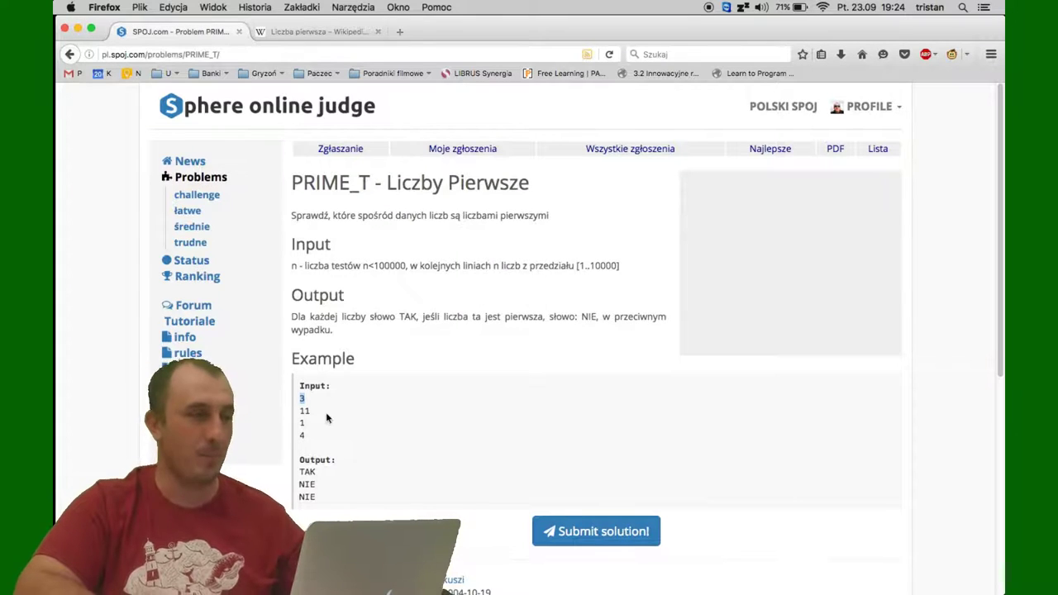
Step: Search Wikipedia for "sito", open the Sito Eratostenesa article and examine the algorithm's pseudocode
click(347, 32)
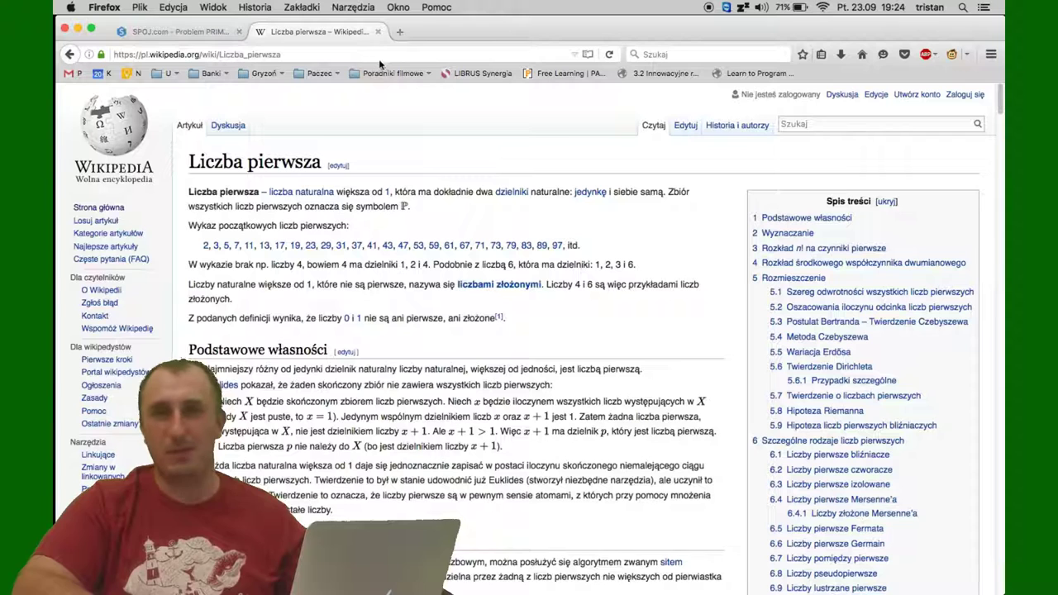
click(808, 126)
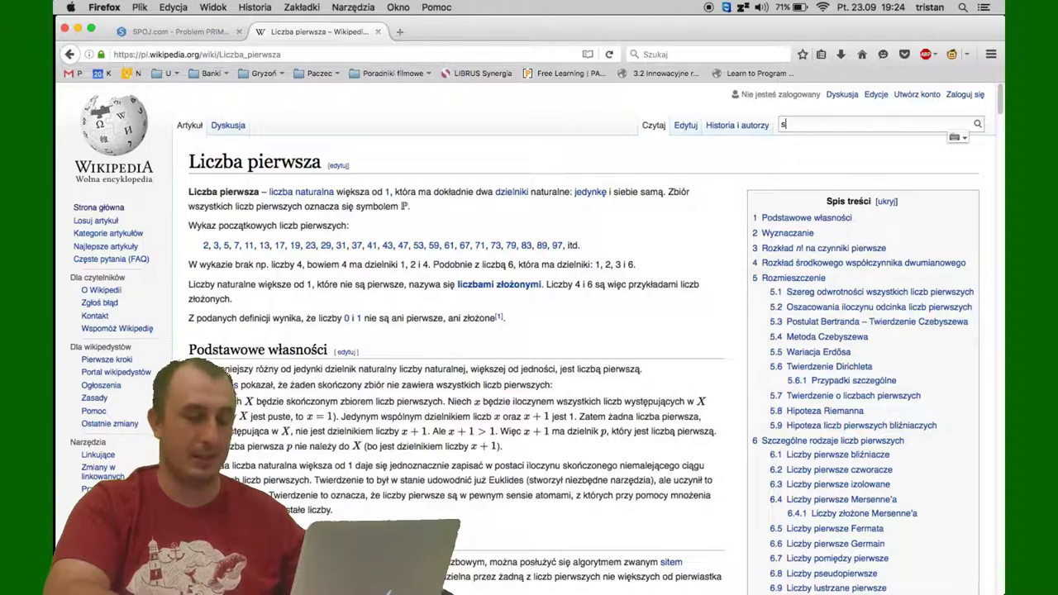
text(sito)
key(Up)
key(Up)
key(Return)
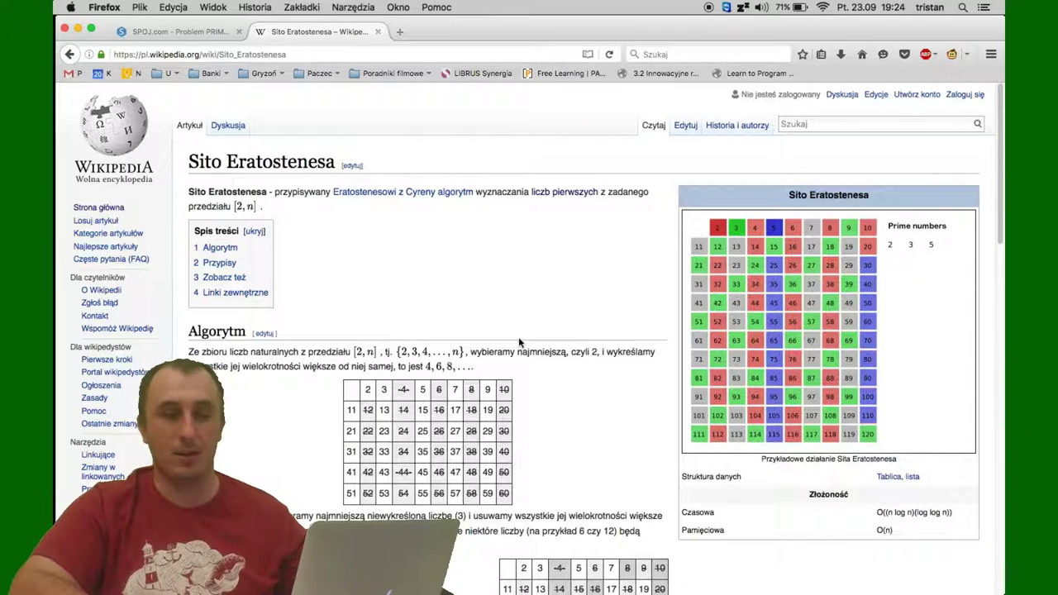
scroll(519, 340, down, 15)
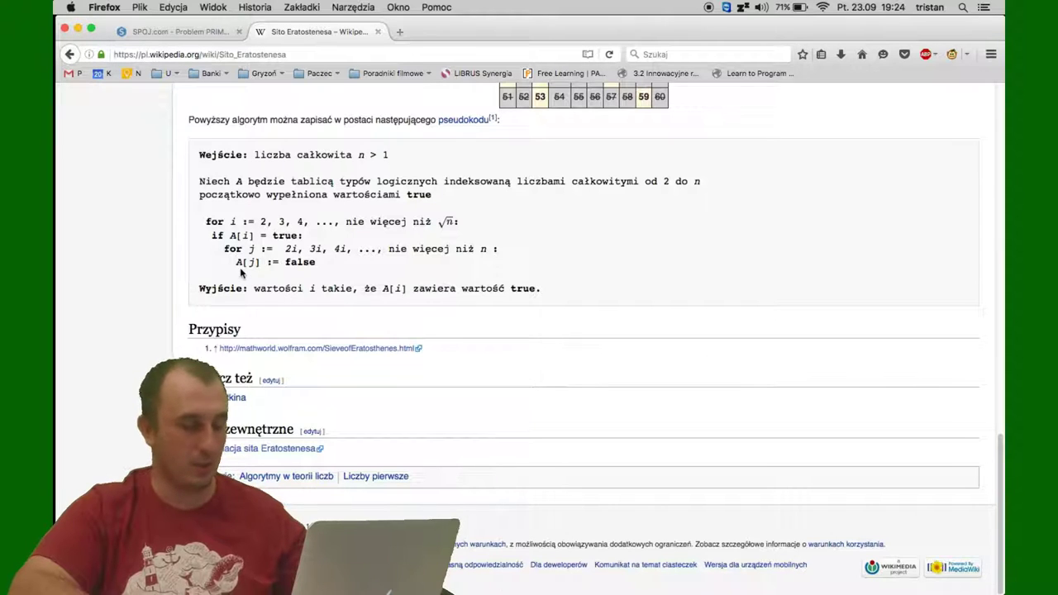
Step: Switch to the LibreOffice spreadsheet and set the font of the number 1 in cell B2 to light grey
key(super+Tab)
key(super+Tab)
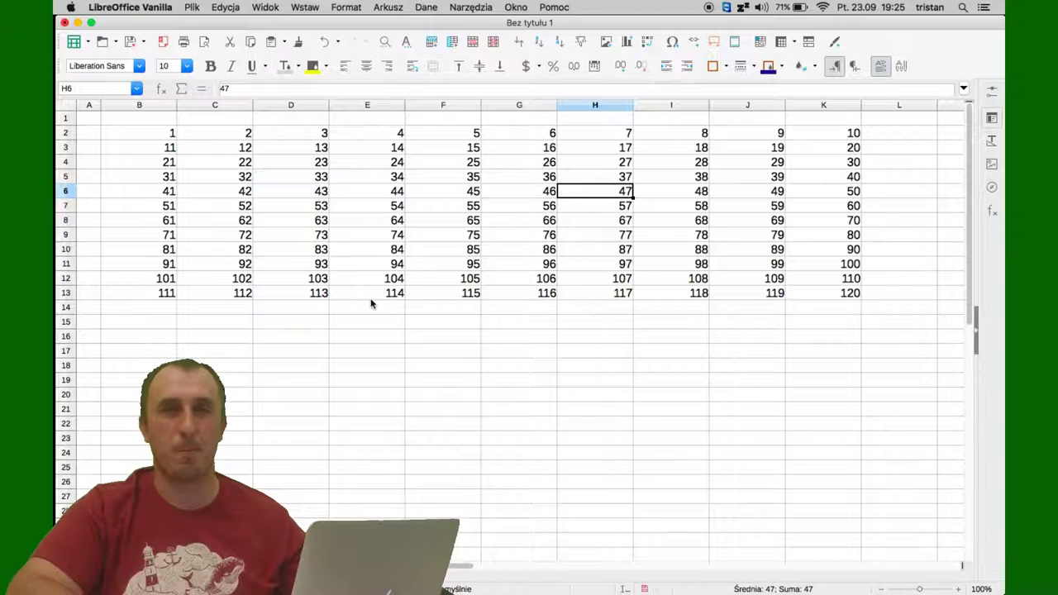
click(171, 133)
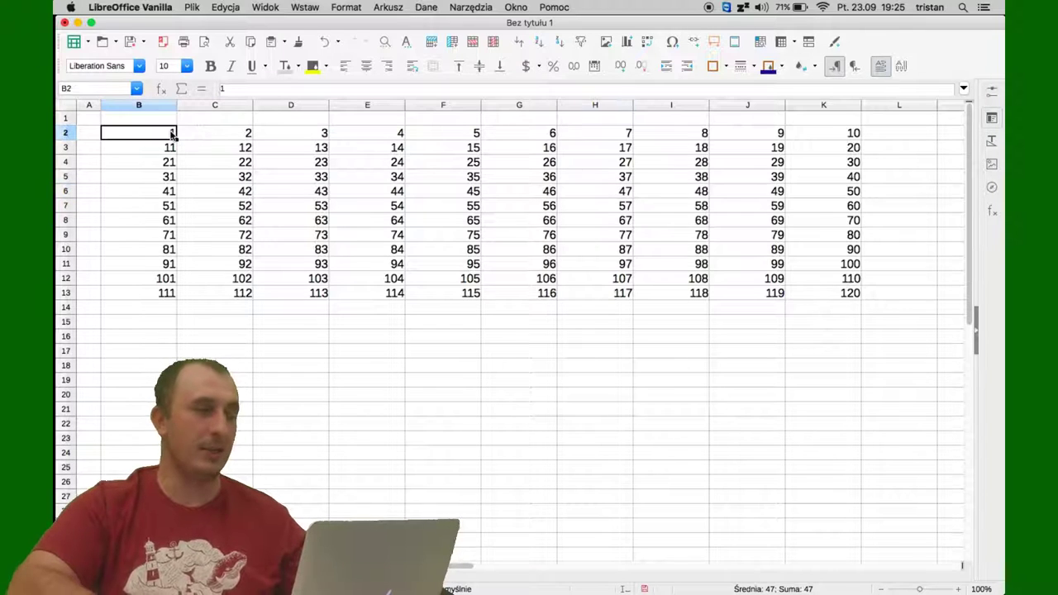
click(285, 66)
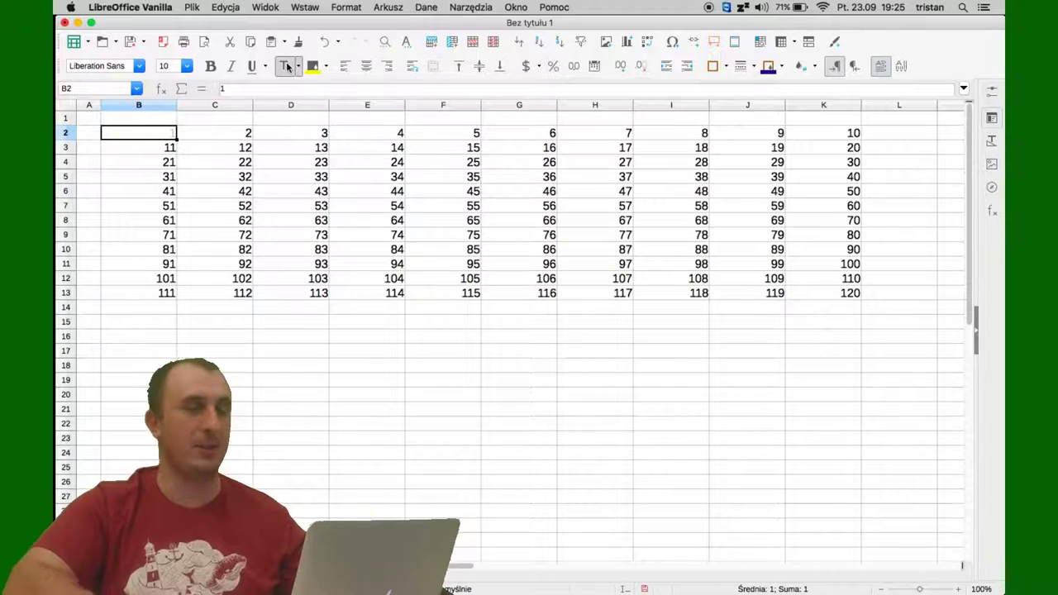
Step: Cross out the multiples of 2 in the number grid with light grey font, beginning with 4 and 6
click(240, 136)
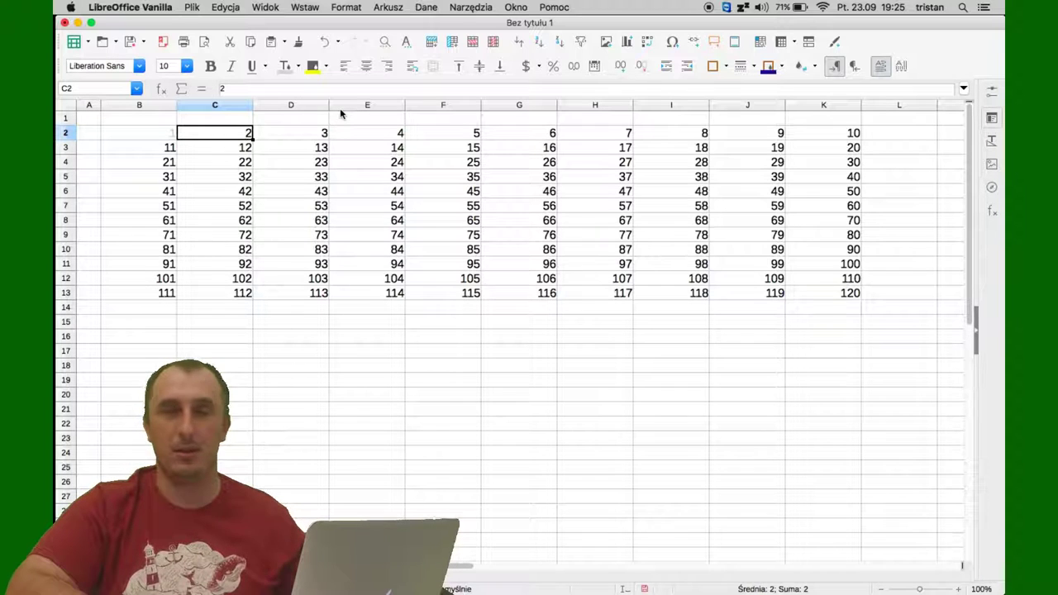
click(378, 135)
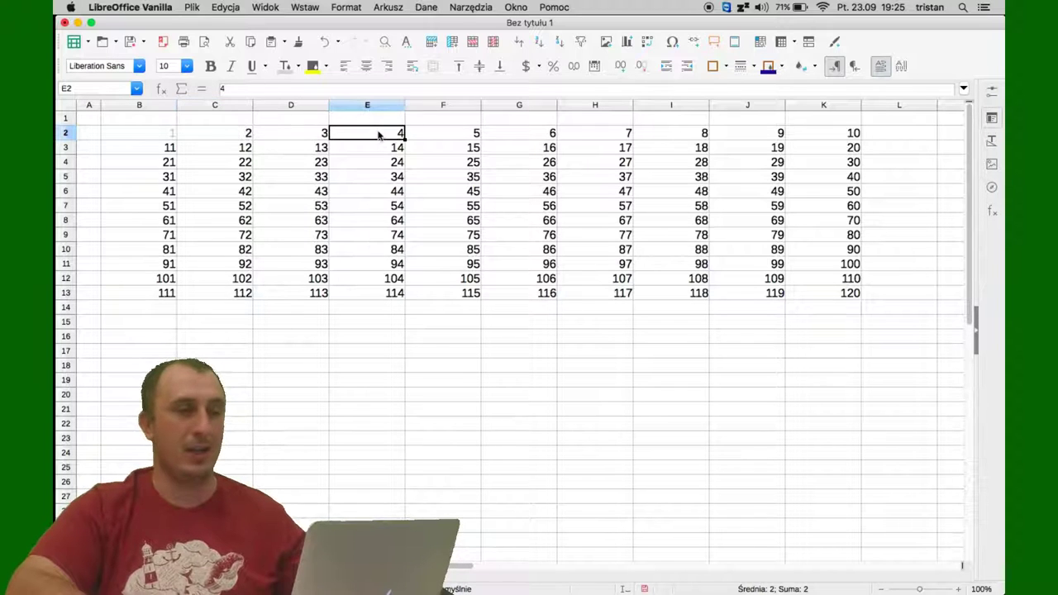
click(283, 66)
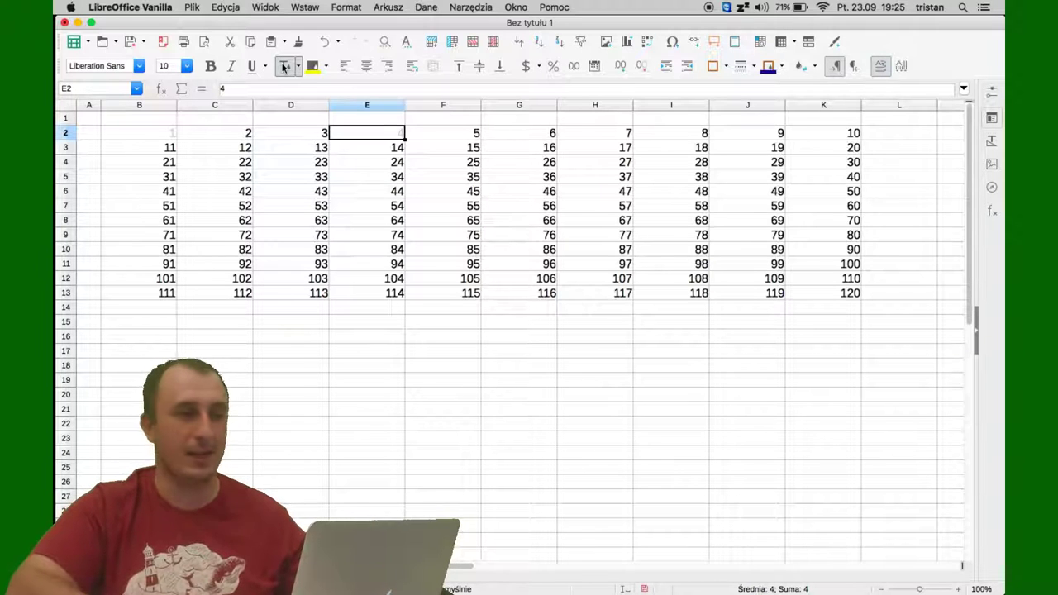
click(529, 139)
click(285, 66)
key(Right)
key(Right)
key(Right)
key(Left)
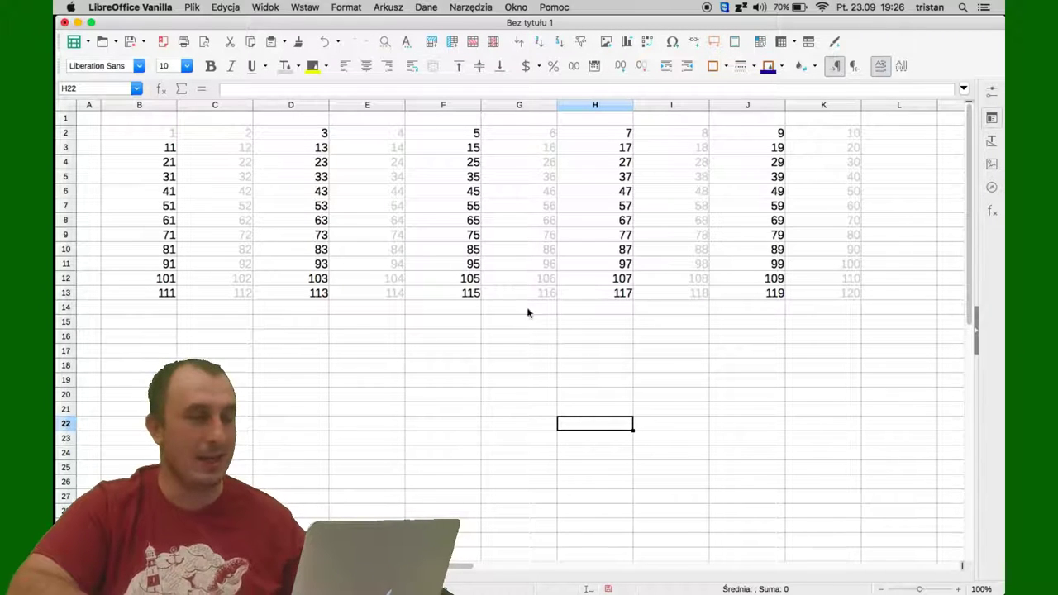
Step: Grey out the multiples of 3 in the grid, selecting 6, 9, 12, 15, 18, 21 and onward while leaving 3 black
click(310, 137)
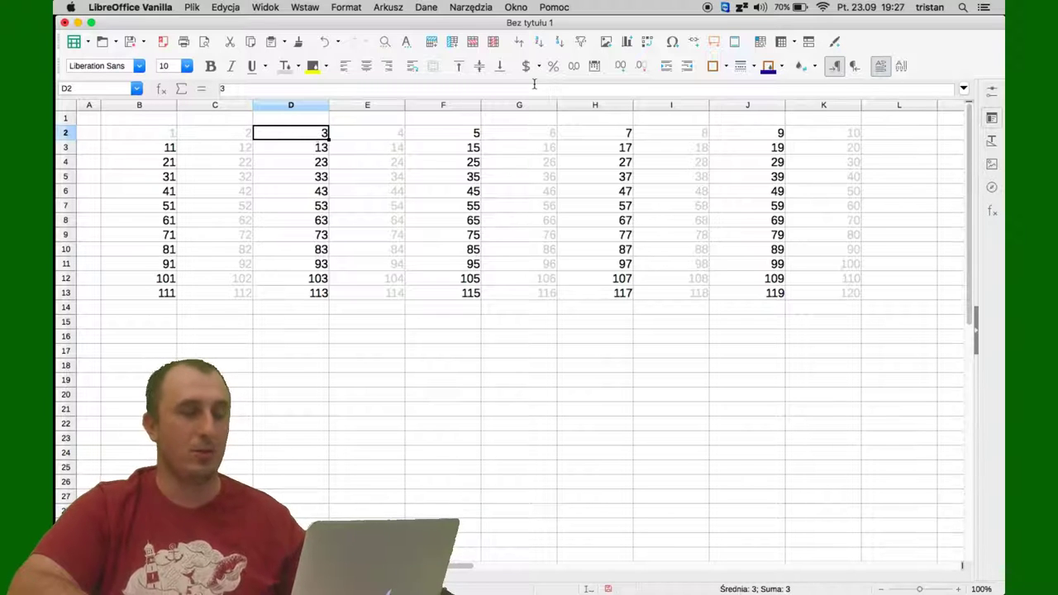
super+click(545, 134)
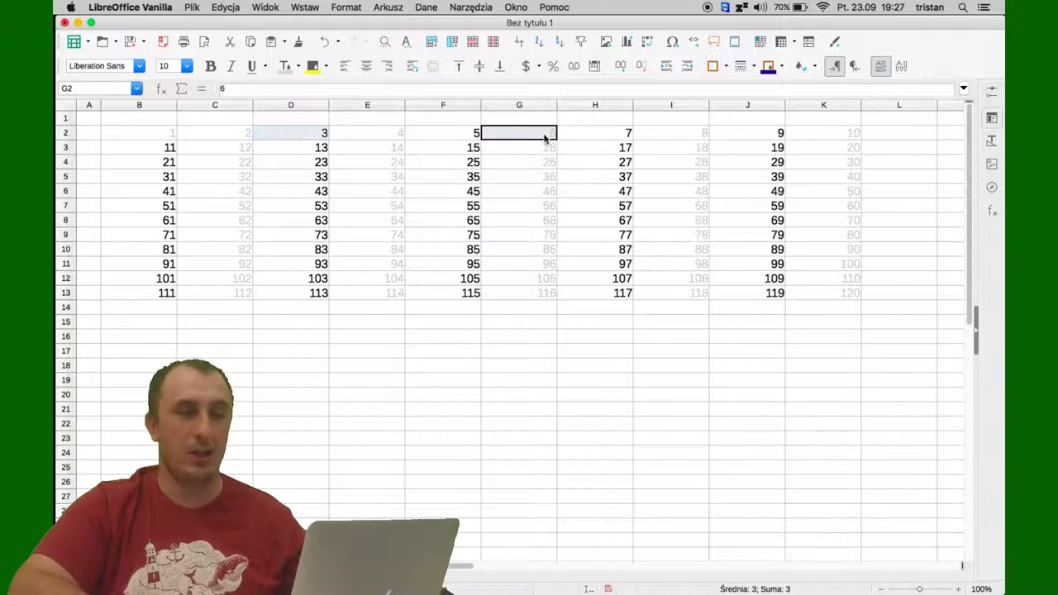
click(316, 139)
click(535, 141)
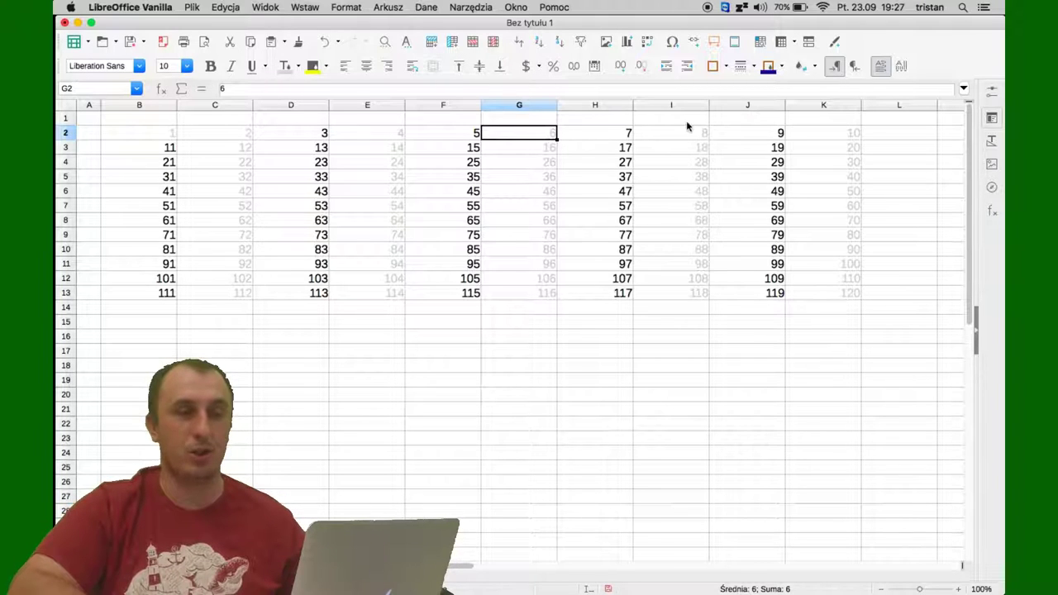
super+click(767, 134)
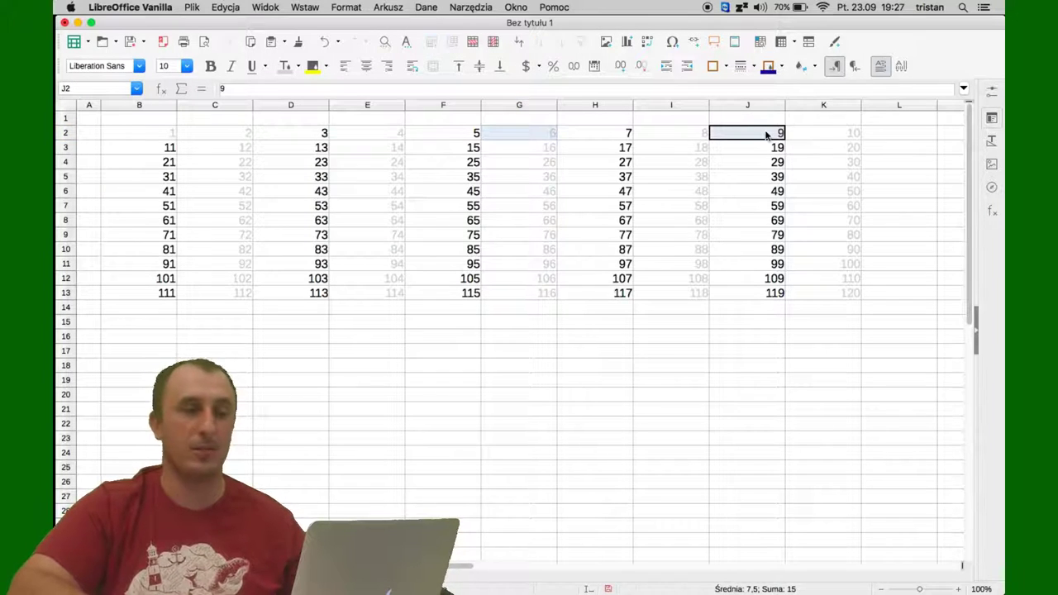
super+click(240, 151)
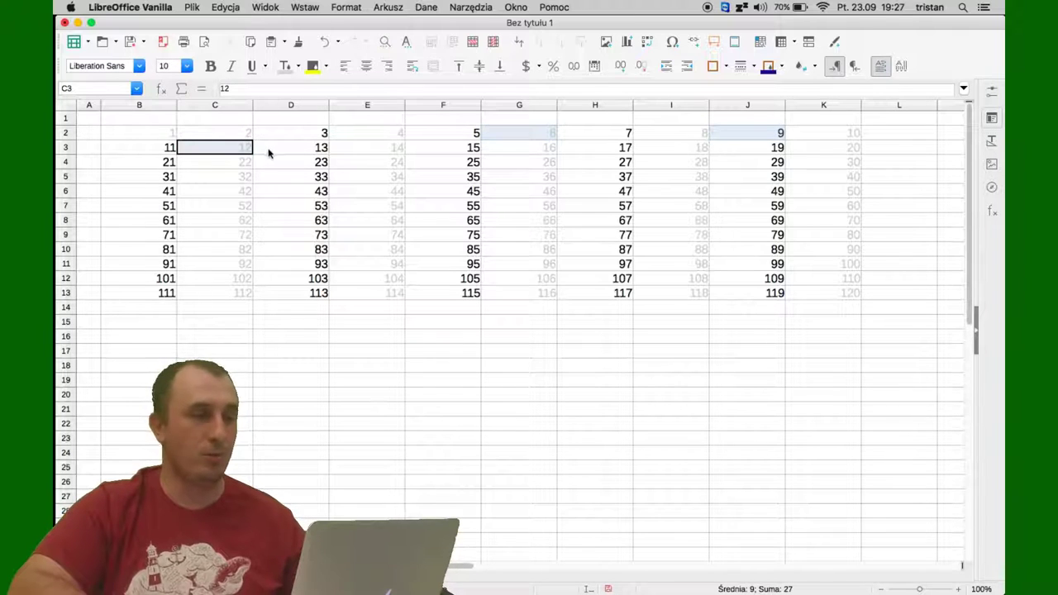
super+click(456, 150)
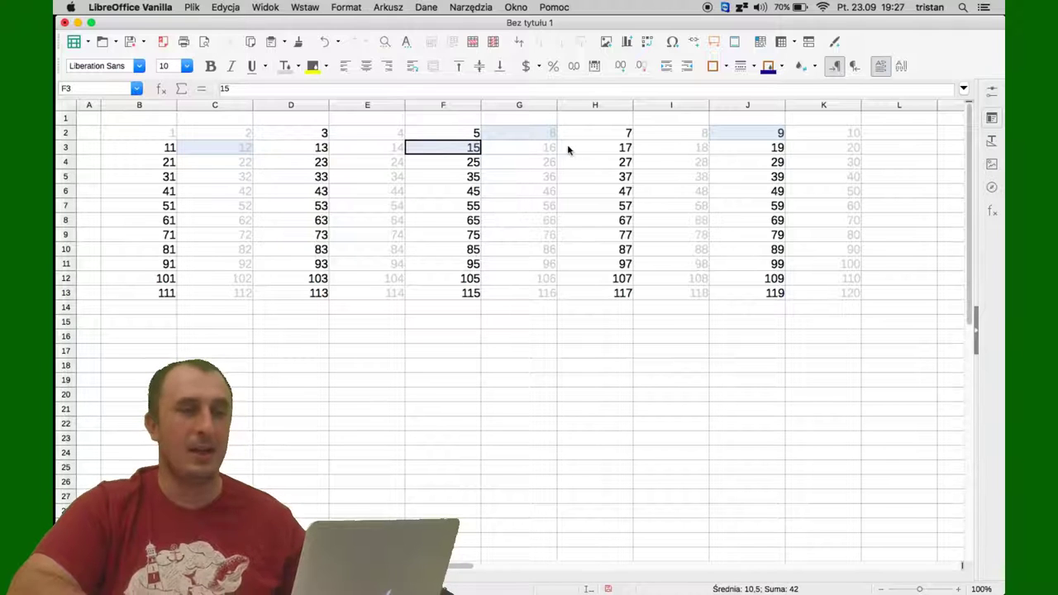
super+click(683, 148)
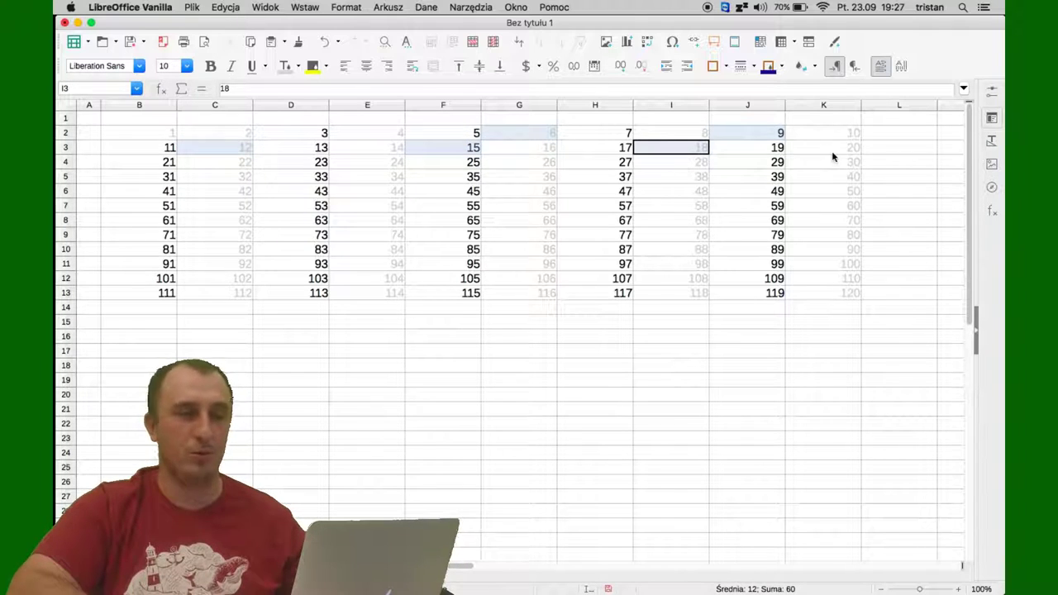
super+click(163, 162)
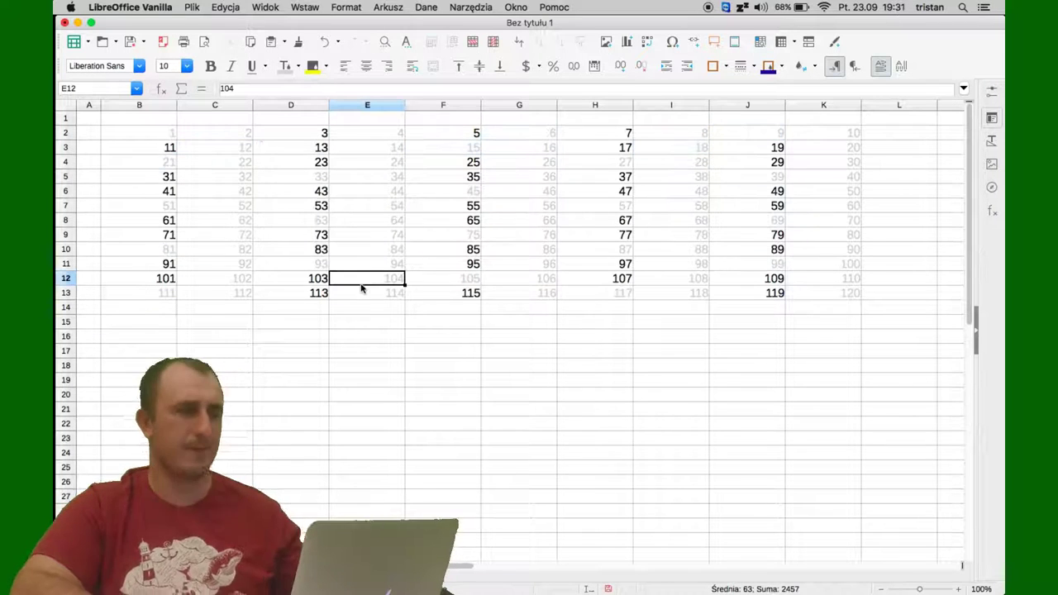
click(364, 281)
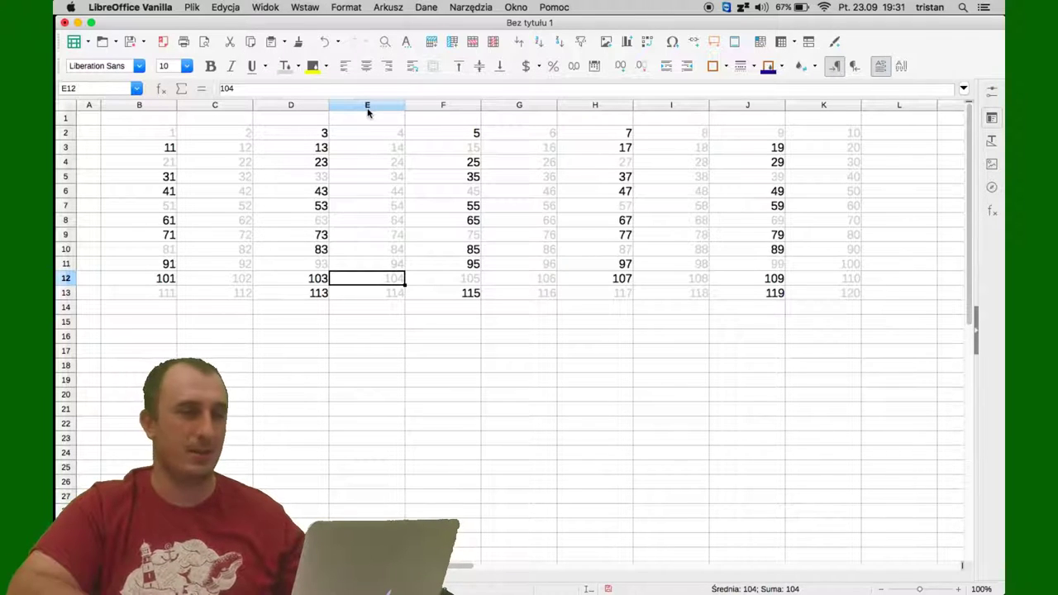
Step: Grey out the multiples of 5 from 10 to 120 in columns F and K, leaving 5 itself black
click(464, 135)
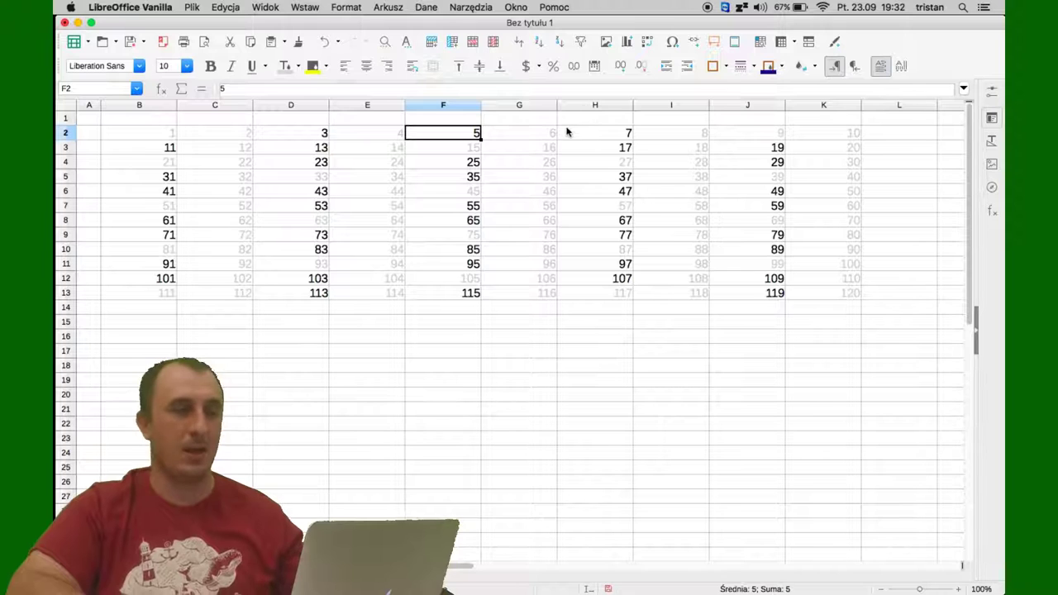
click(828, 134)
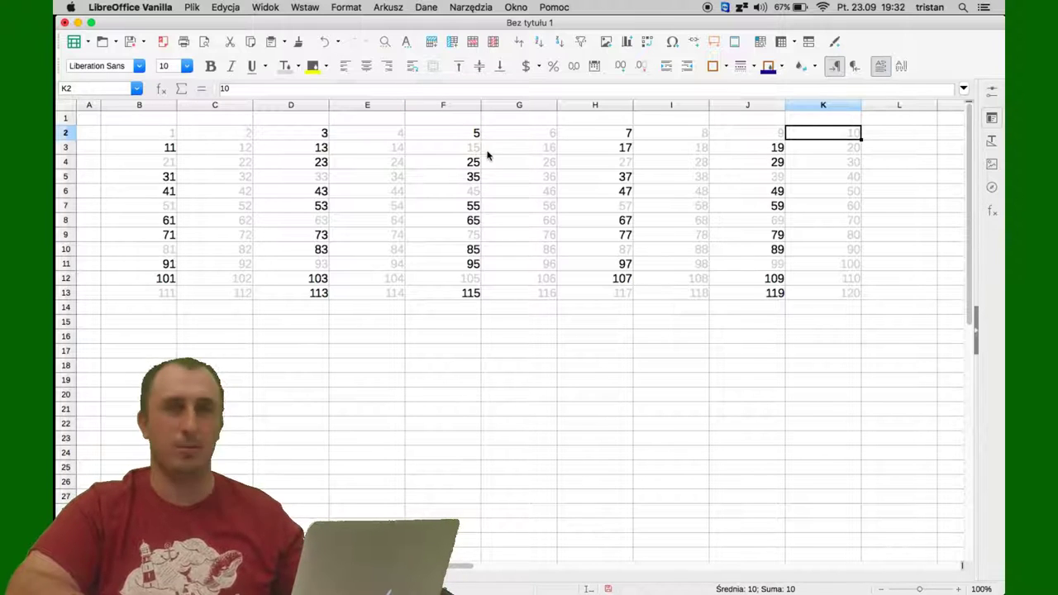
super+click(460, 151)
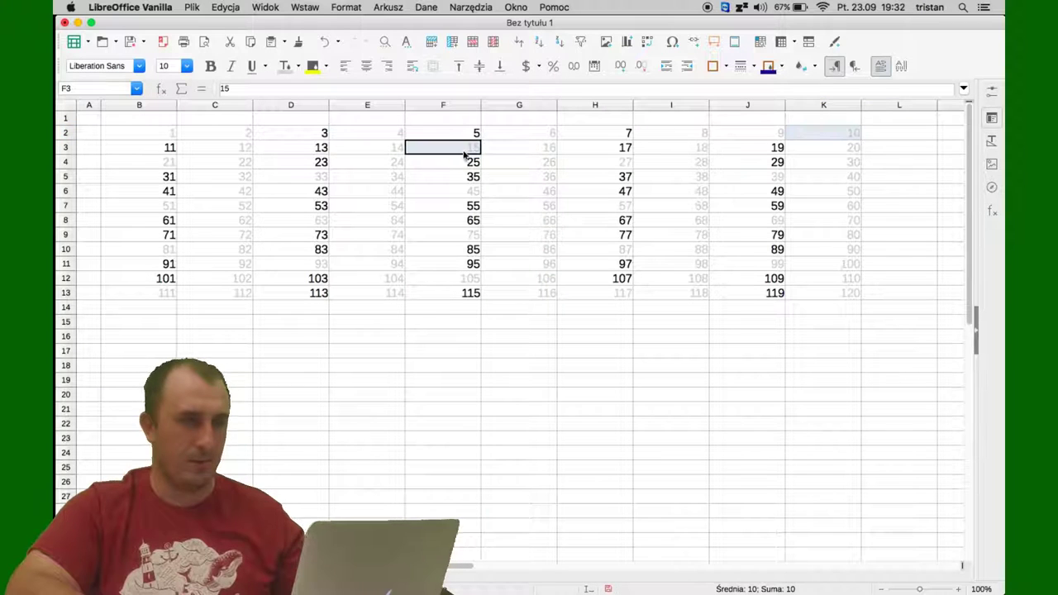
super+click(799, 146)
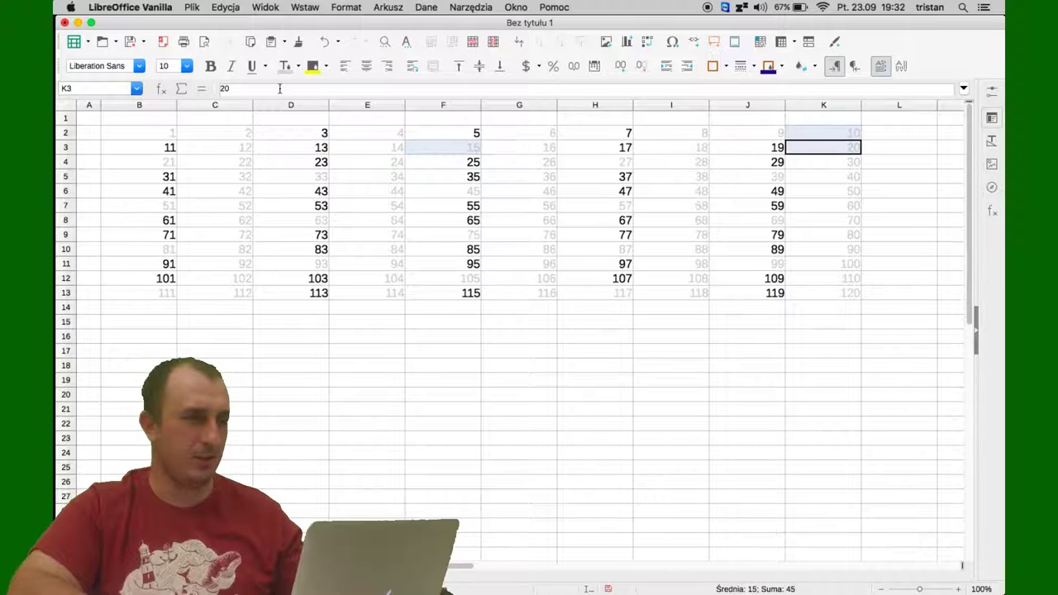
super+click(473, 163)
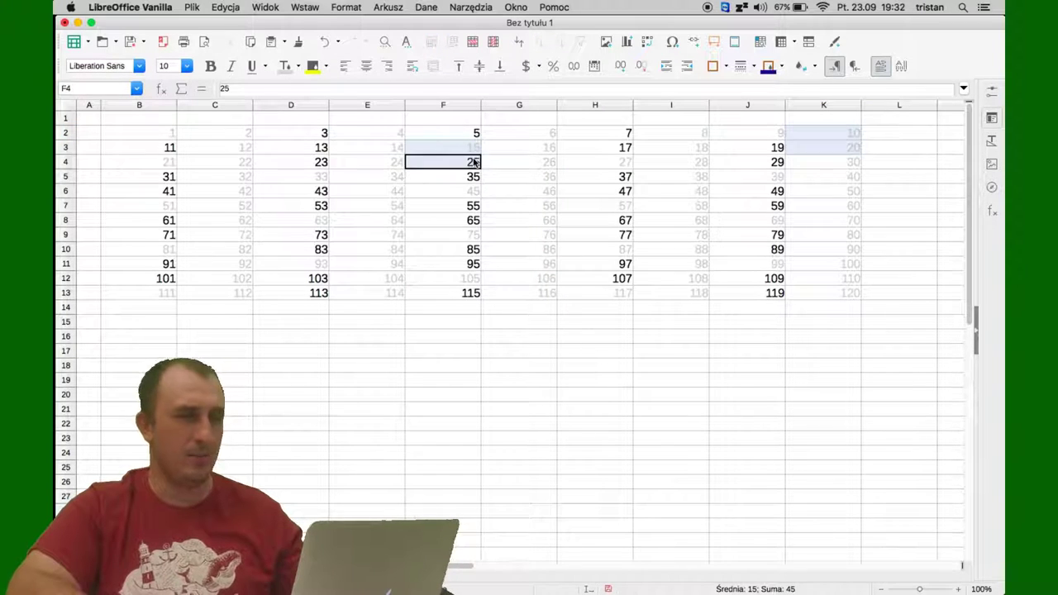
super+click(860, 164)
super+click(473, 178)
drag(473, 191, 478, 299)
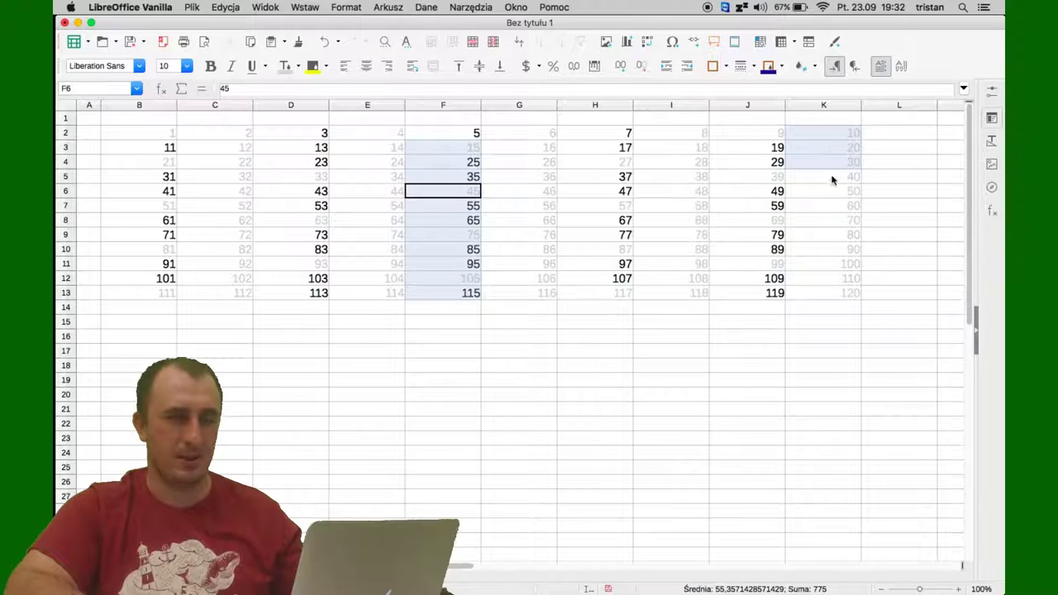
drag(832, 176, 831, 296)
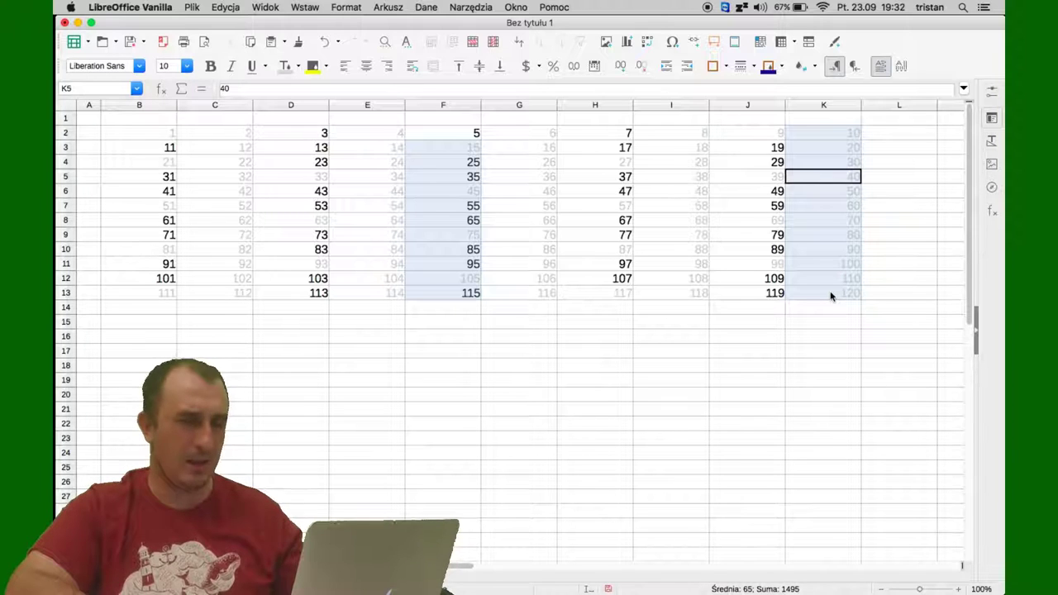
click(284, 66)
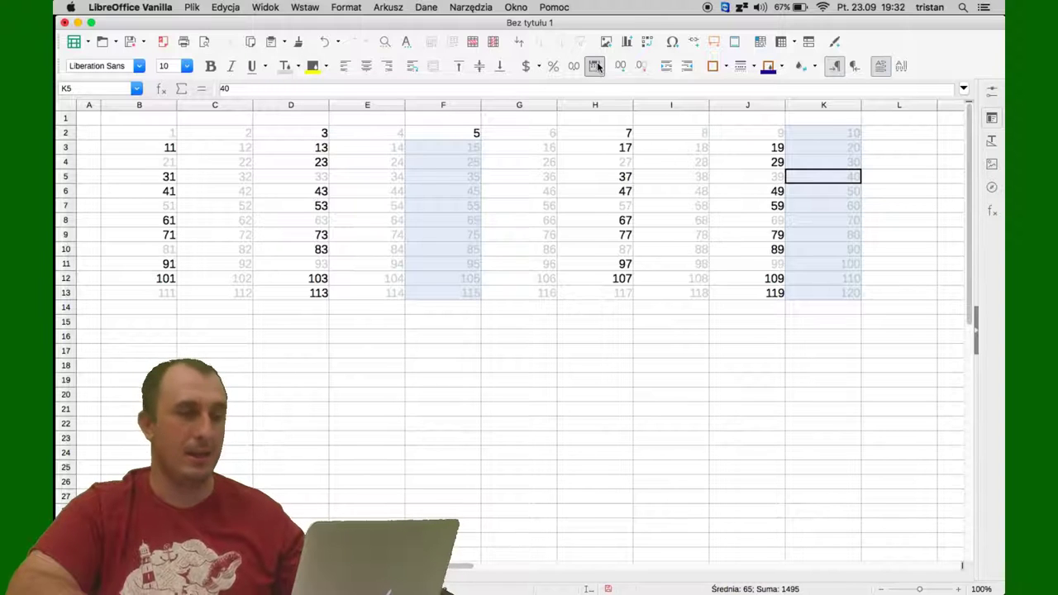
Step: Grey out the multiples of 7 from 14 to 119, such as 21 and 28, leaving 7 itself black
click(628, 134)
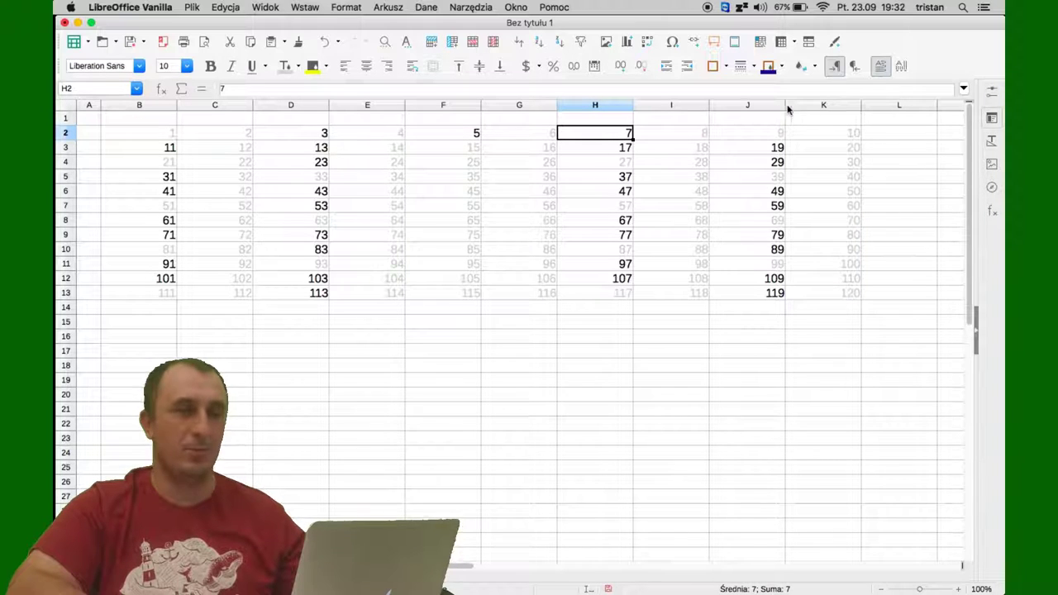
click(386, 151)
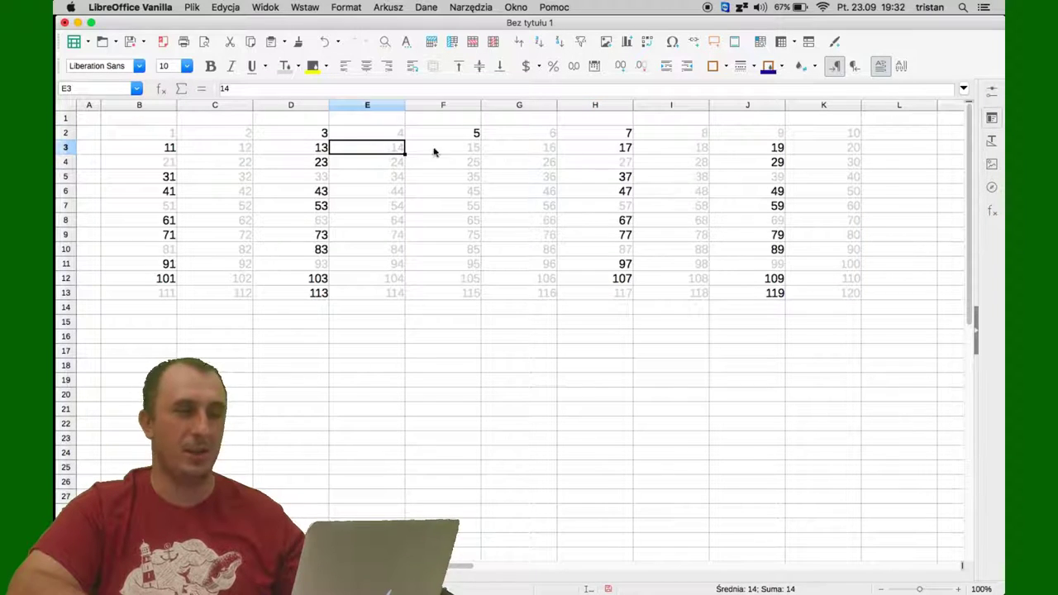
super+click(170, 163)
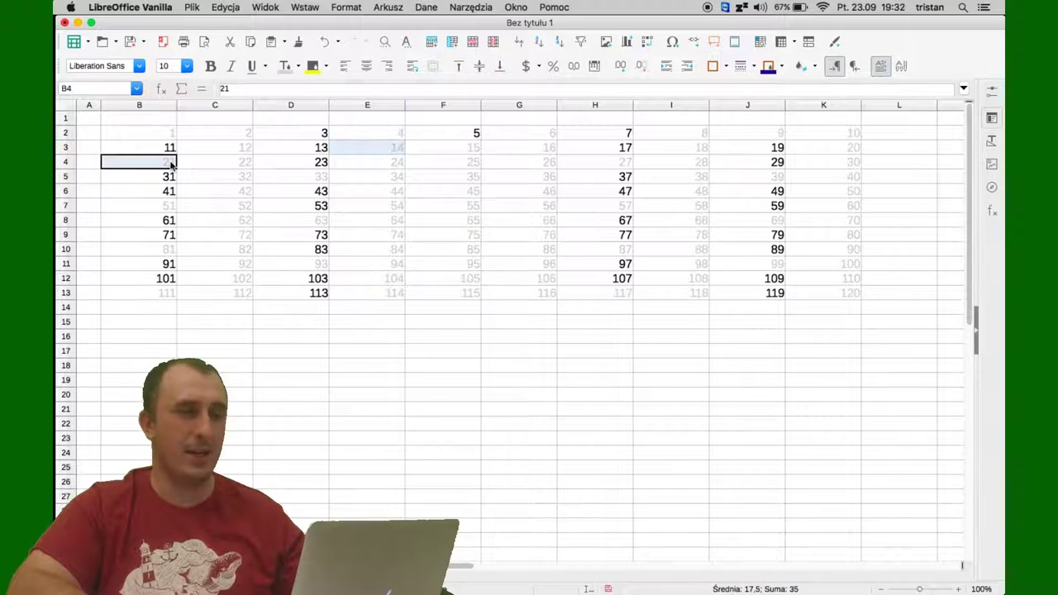
super+click(698, 166)
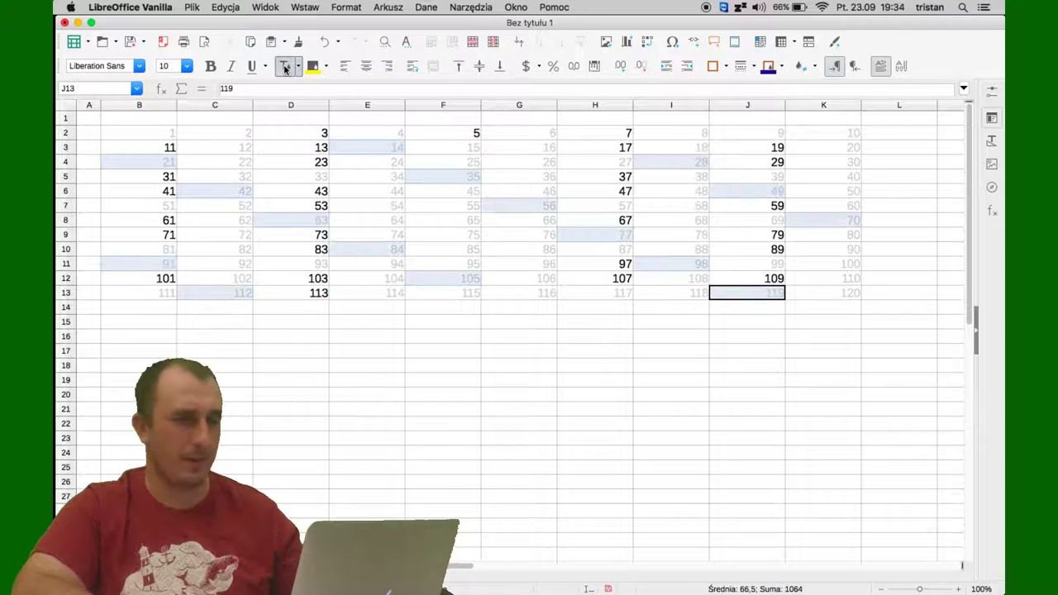
click(422, 293)
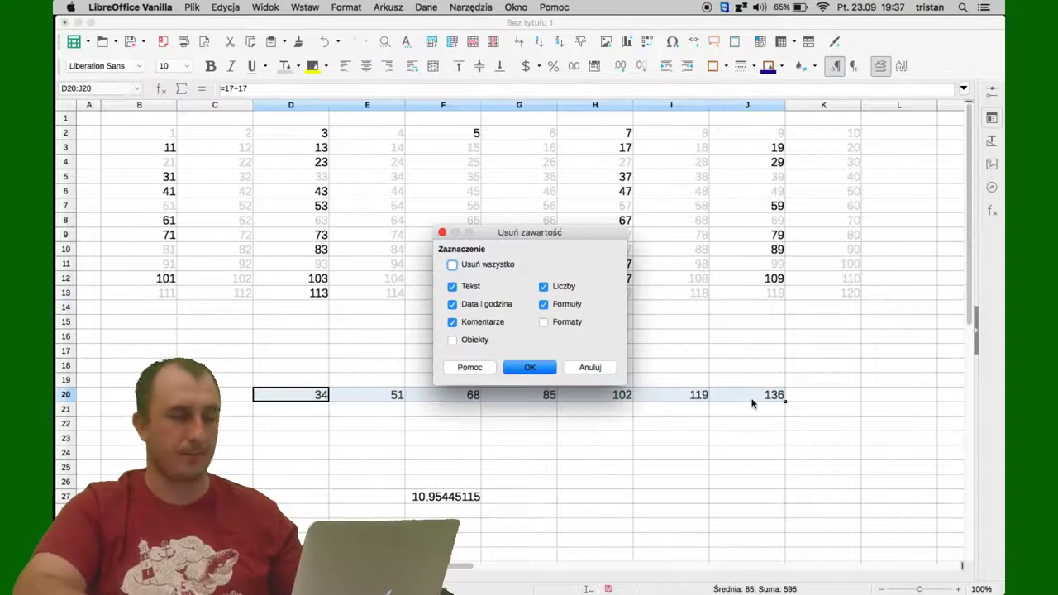
Step: Delete the contents of cells D20:J20 and select cell K13 holding the grid's last number
key(Return)
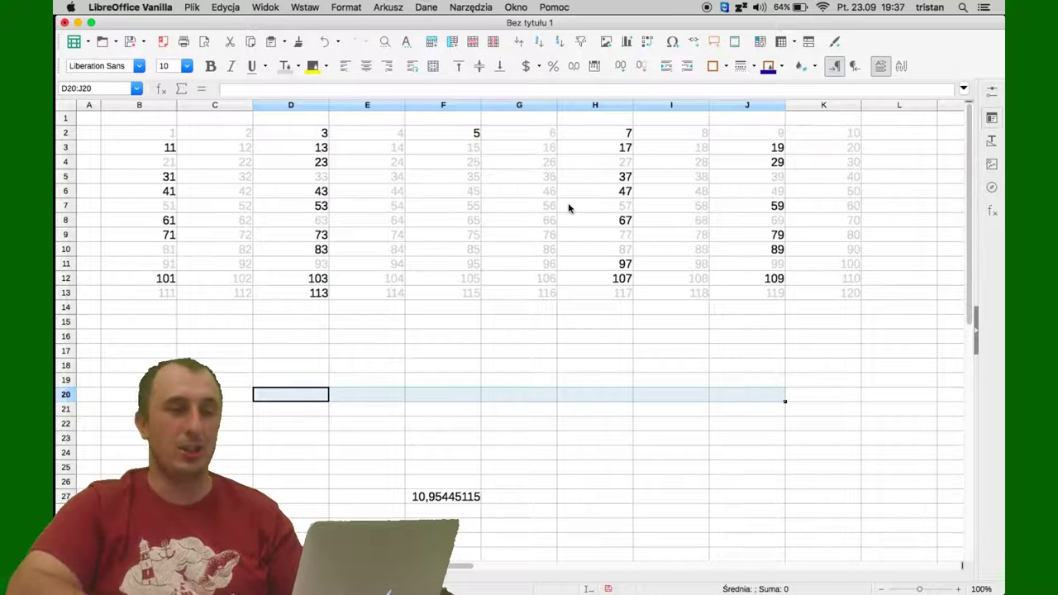
click(838, 295)
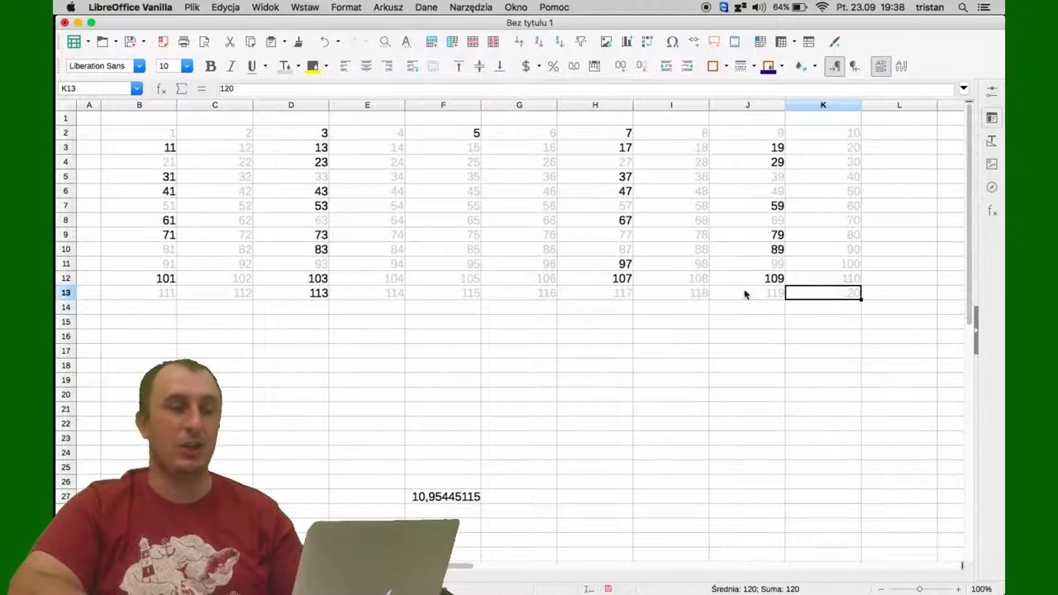
Step: Clear the square-root formula from cell F27 below the number grid
click(442, 502)
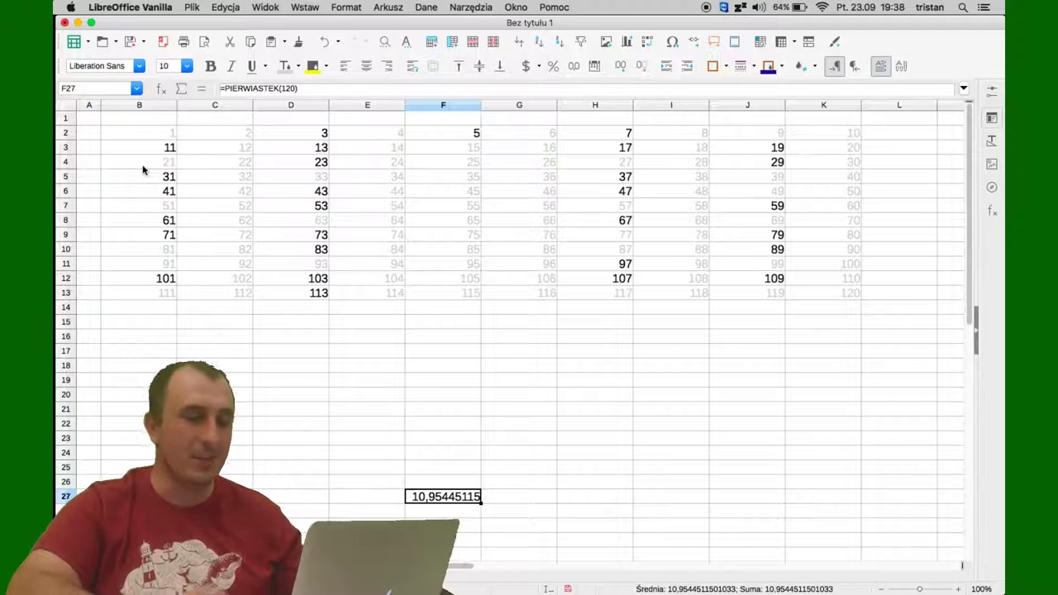
key(BackSpace)
key(Return)
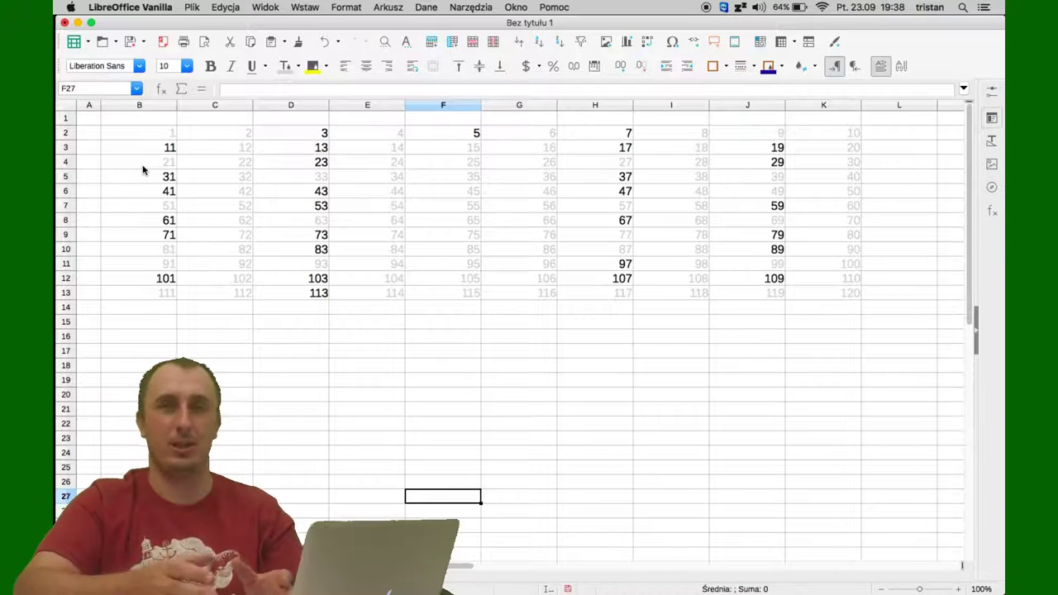
Step: Switch to Firefox and show the SPOJ PRIME_T problem statement to review its input and output requirements
mouse_move(55, 174)
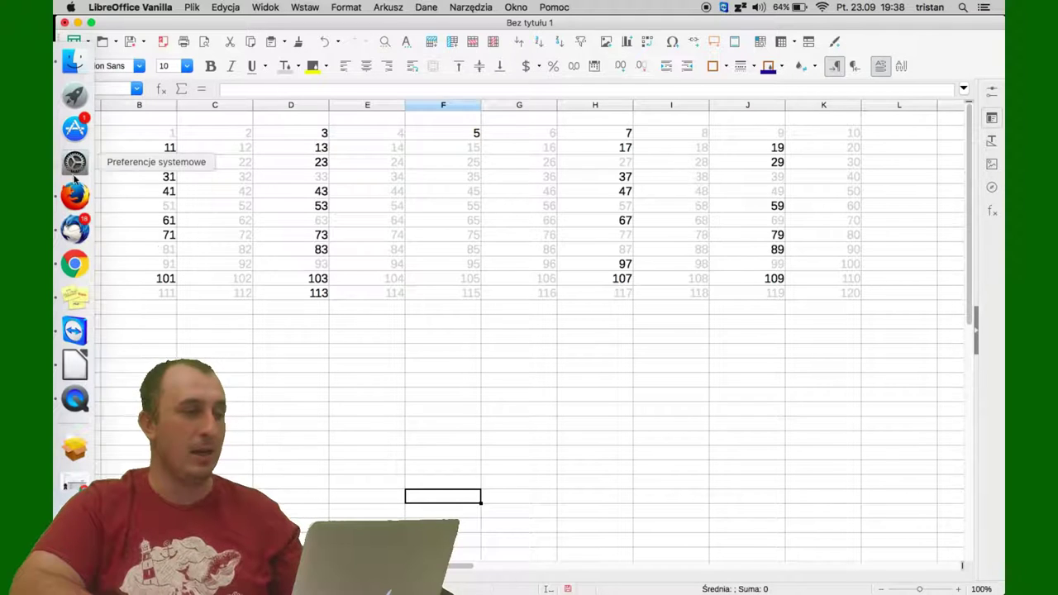
click(75, 194)
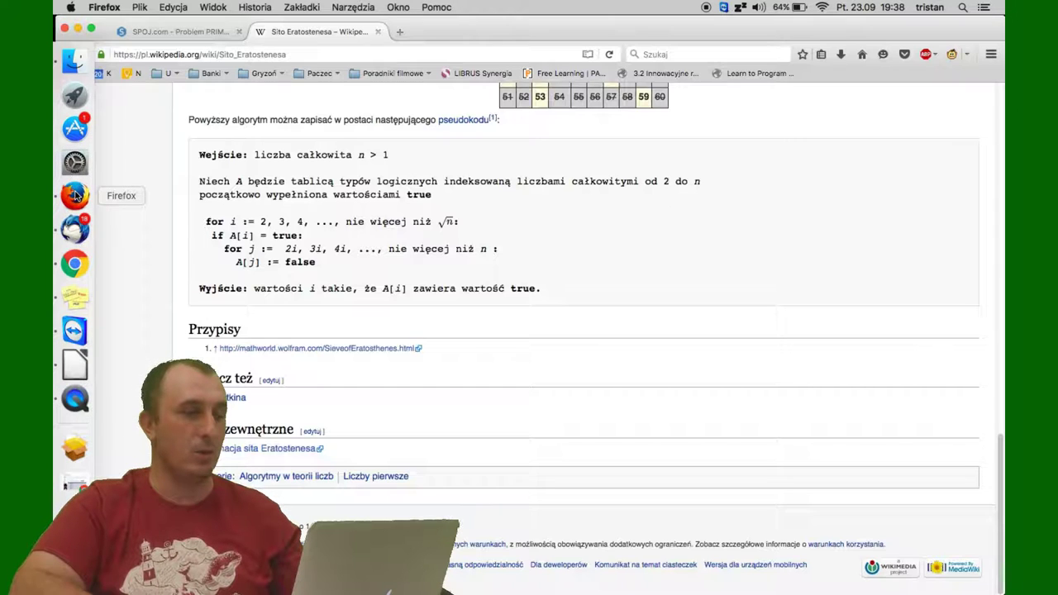
click(188, 33)
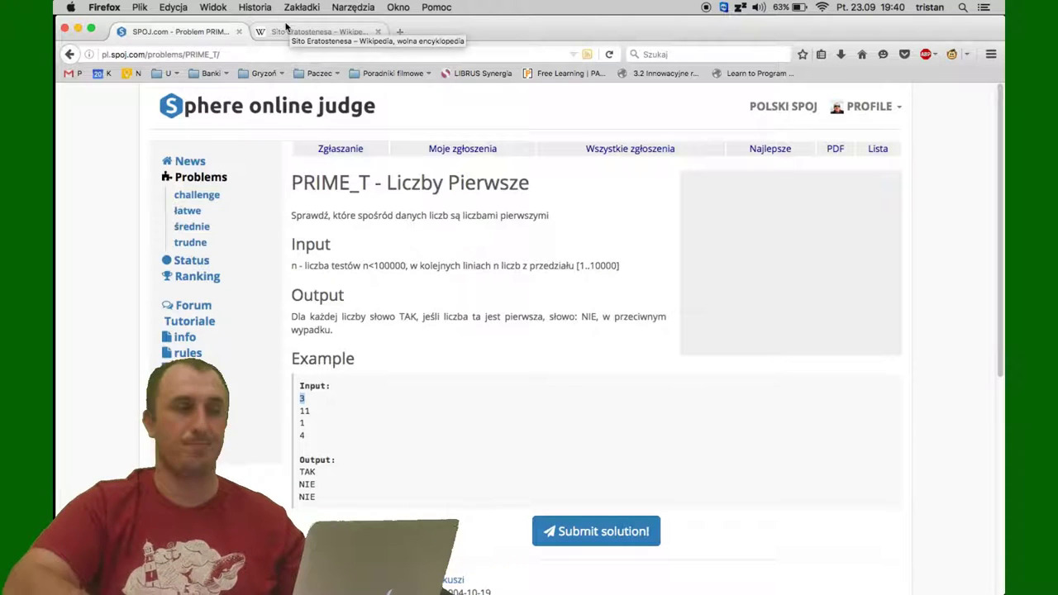
Step: Switch back to the LibreOffice spreadsheet and look up the numbers 13, 78, 67, 87 and 119 in the sieve grid
key(super+Tab)
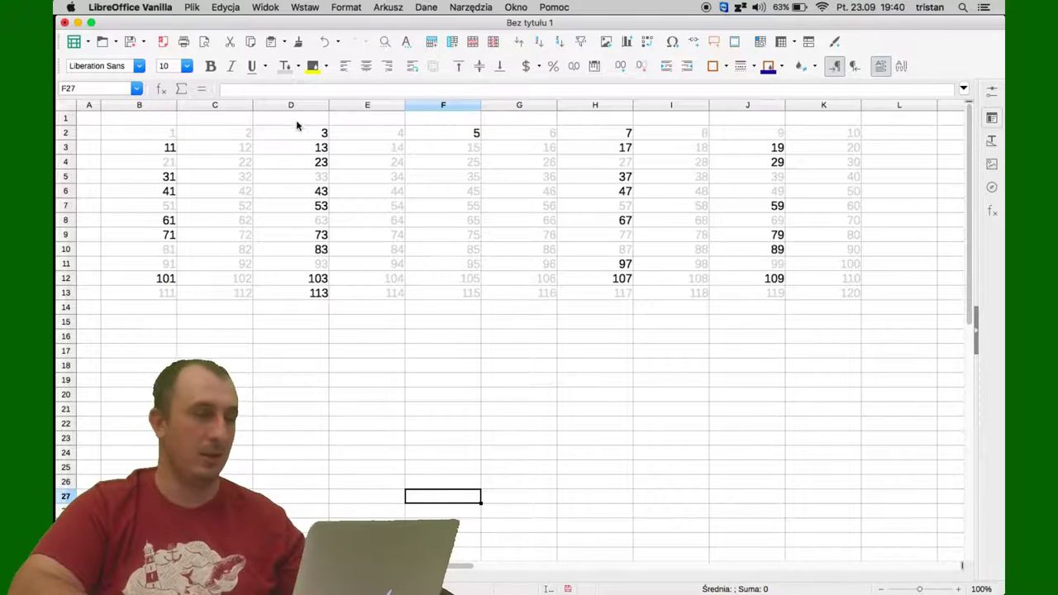
click(316, 147)
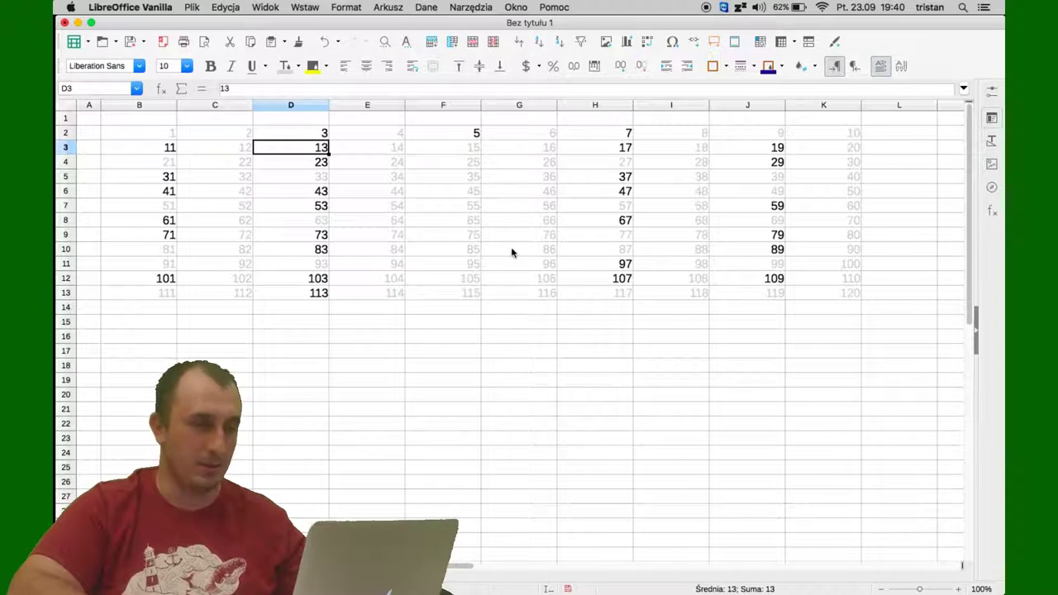
click(697, 234)
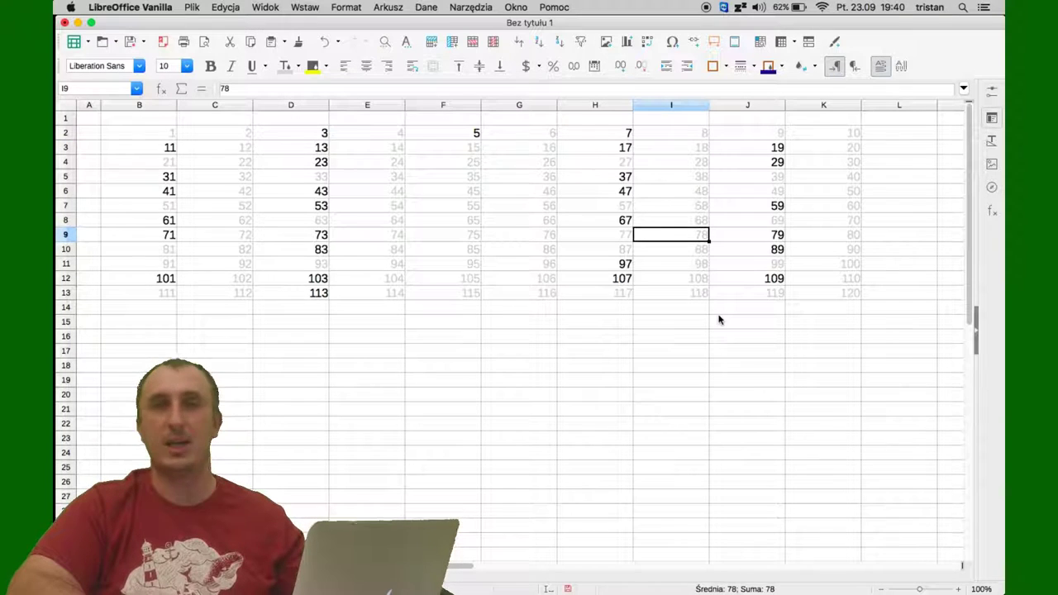
click(617, 224)
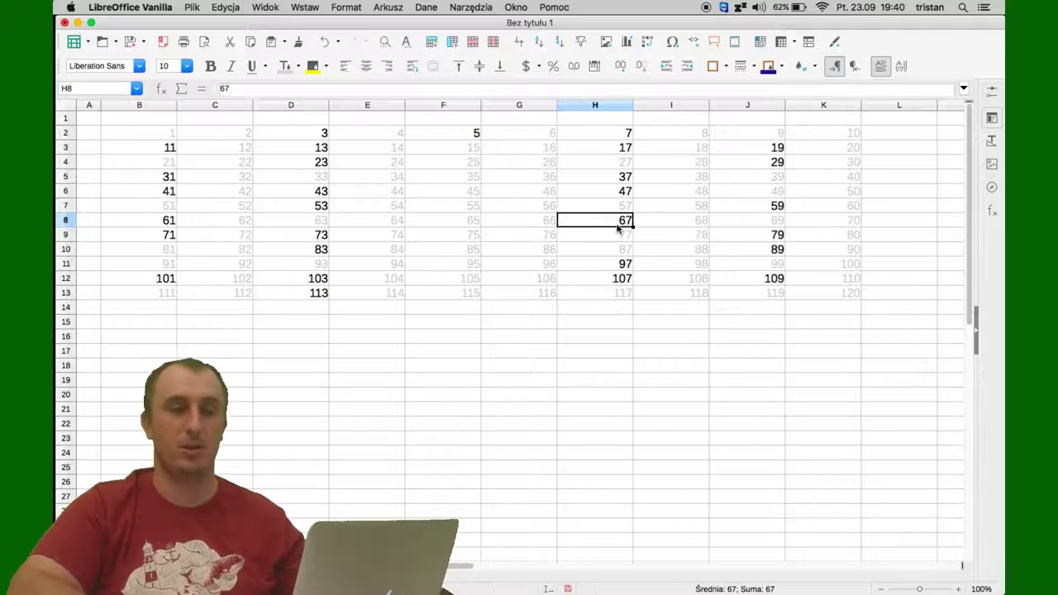
click(618, 250)
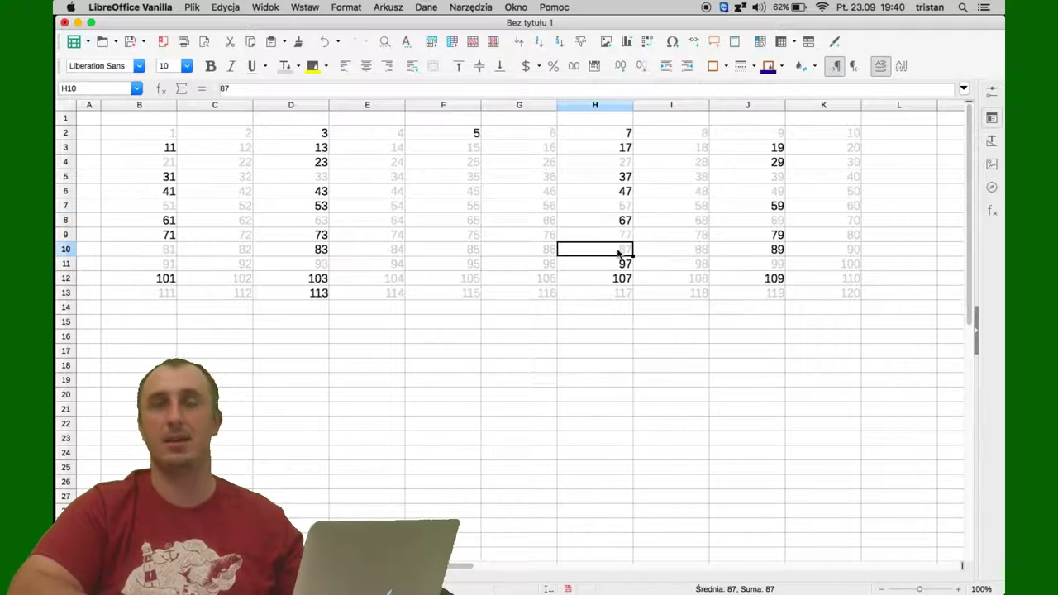
click(777, 295)
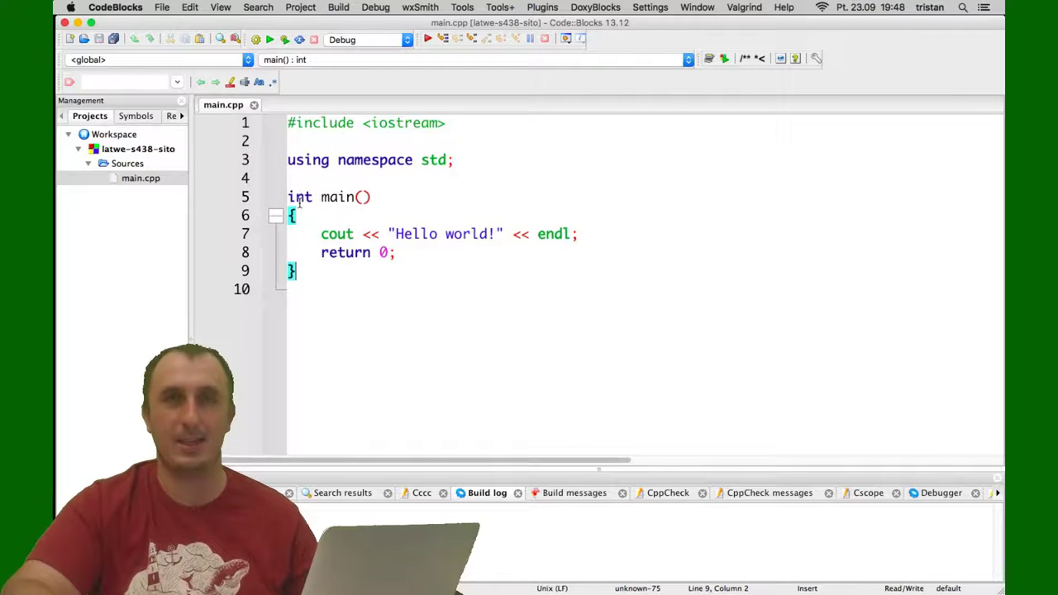
Step: Declare a bool array named liczby with size 10000 on a new line at the start of main in main.cpp
click(322, 215)
key(Return)
text(it)
key(BackSpace)
key(BackSpace)
key(BackSpace)
text(bool liczn)
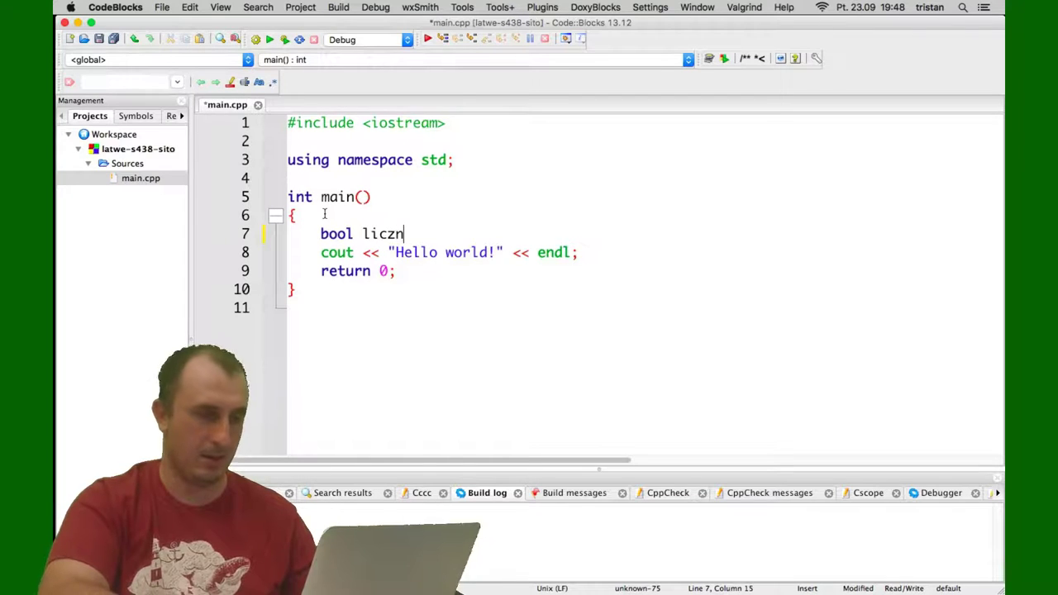
text(y)
key(BackSpace)
key(BackSpace)
text(by)
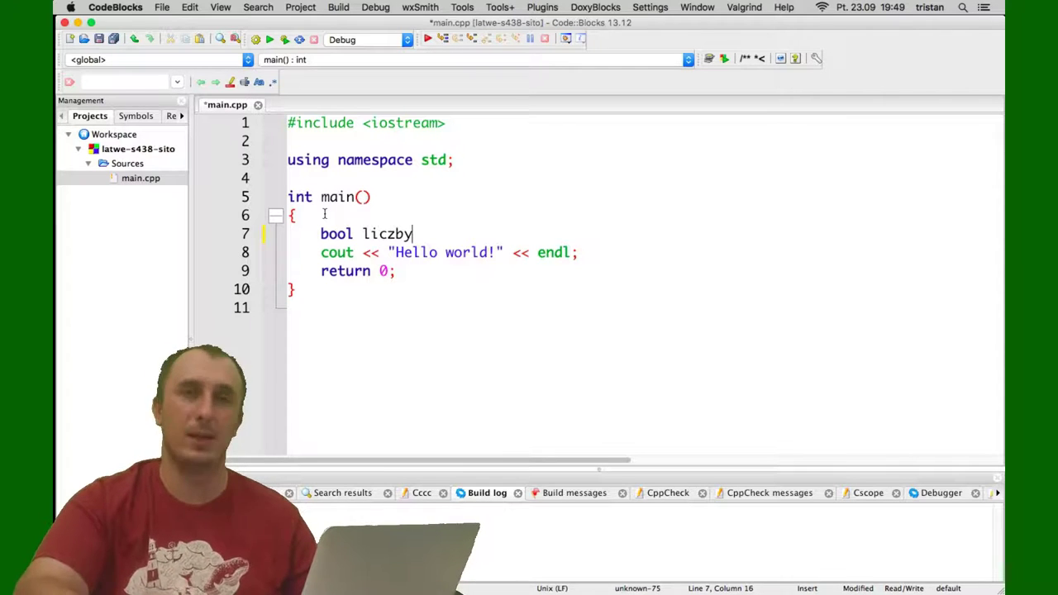
text(liczby)
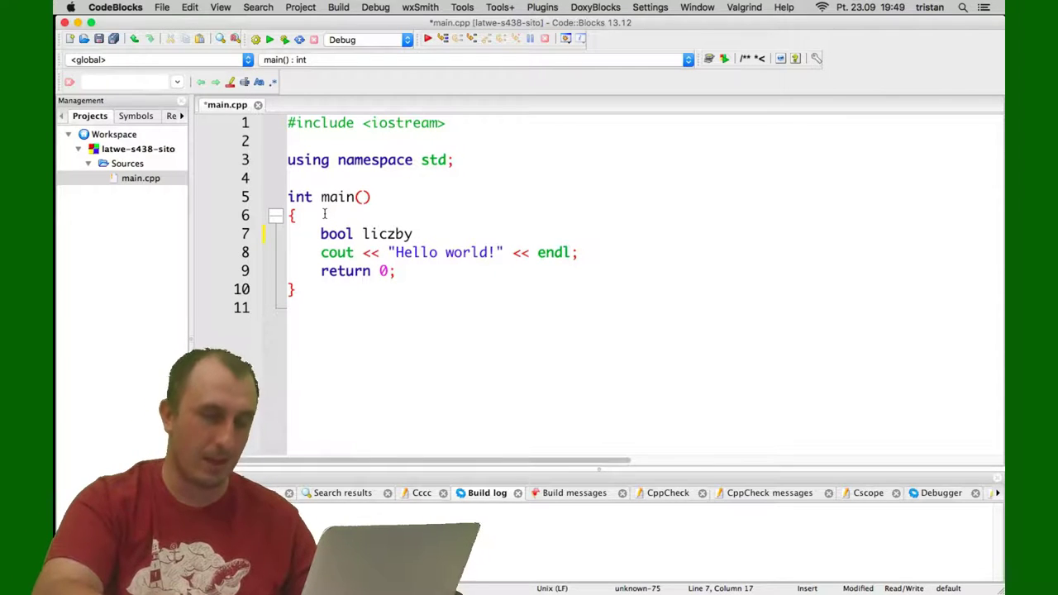
text([10000)
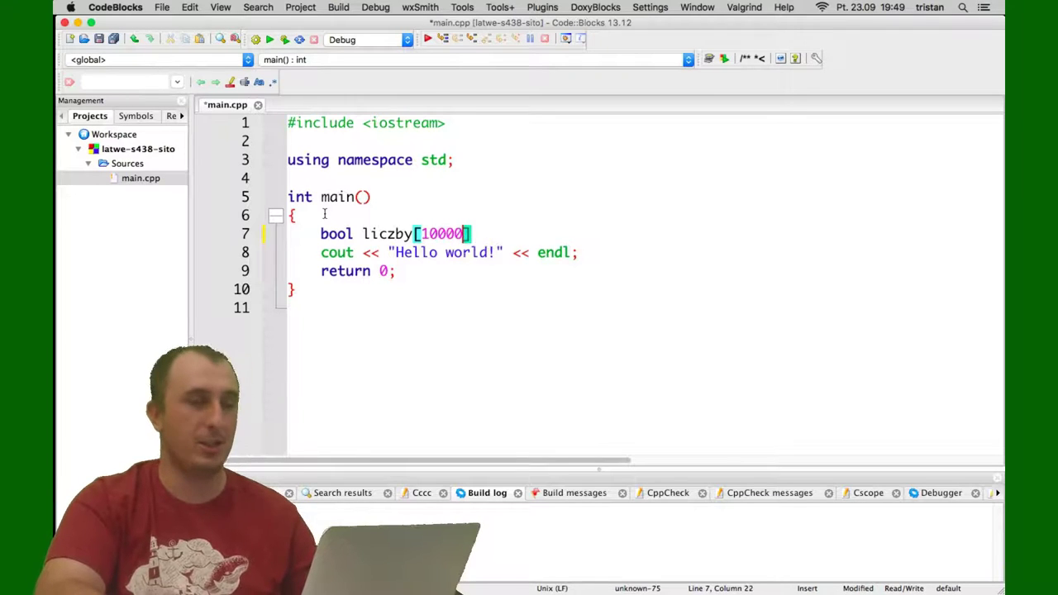
text(];)
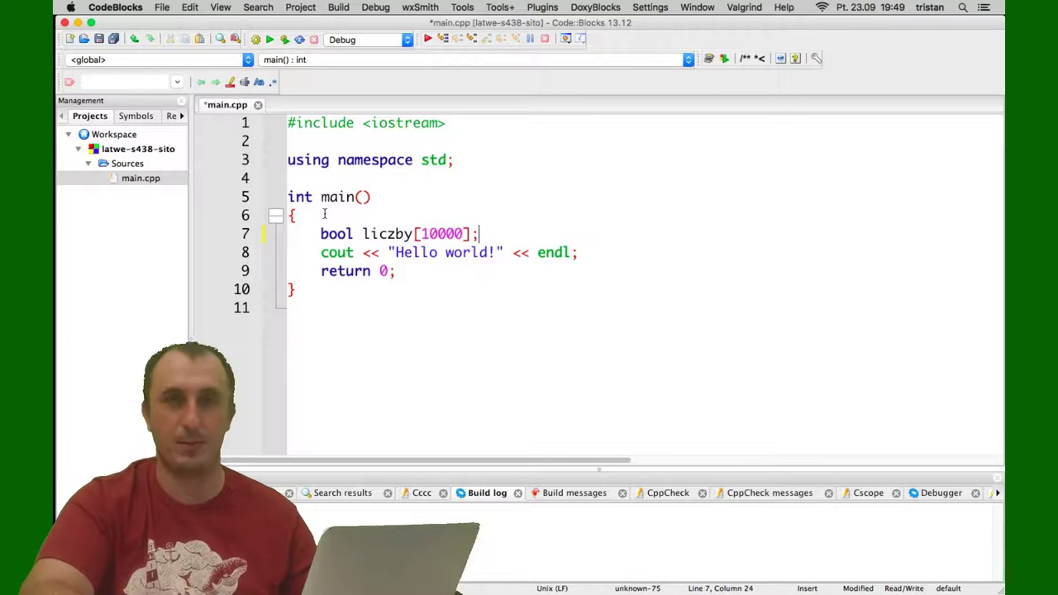
Step: Set the size of the liczby array to 10001
key(Left)
key(BackSpace)
key(BackSpace)
text(1])
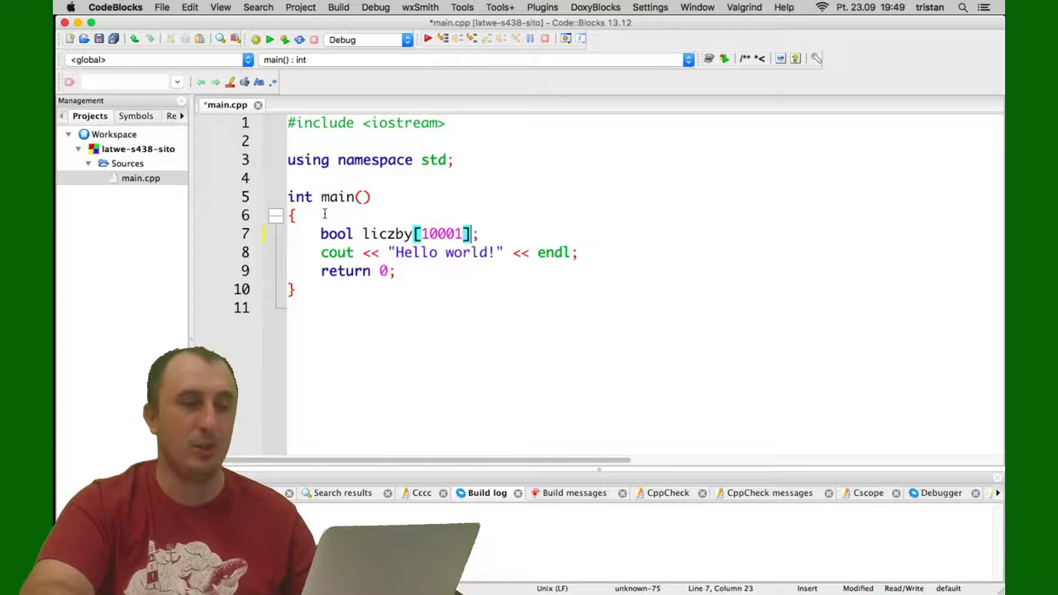